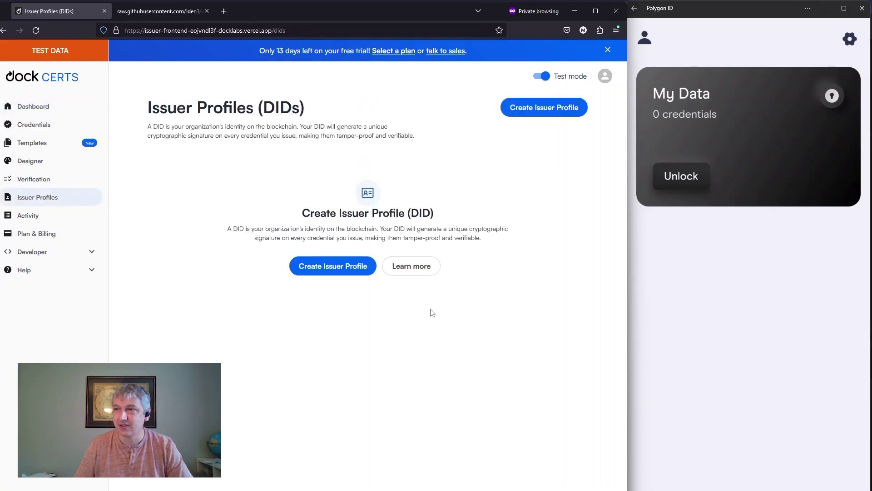
Start a new issuer profile and add the eFXQPK08.png logo from the Dock pictures folder.
left_click(315, 274)
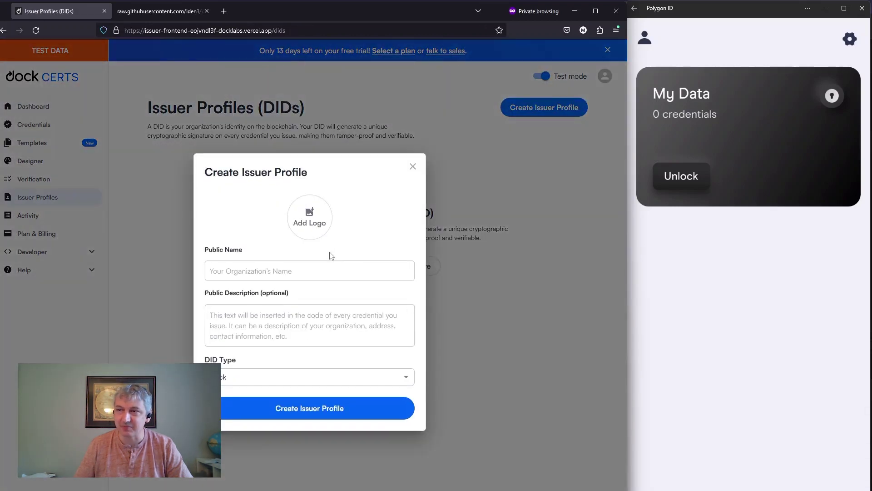
left_click(309, 228)
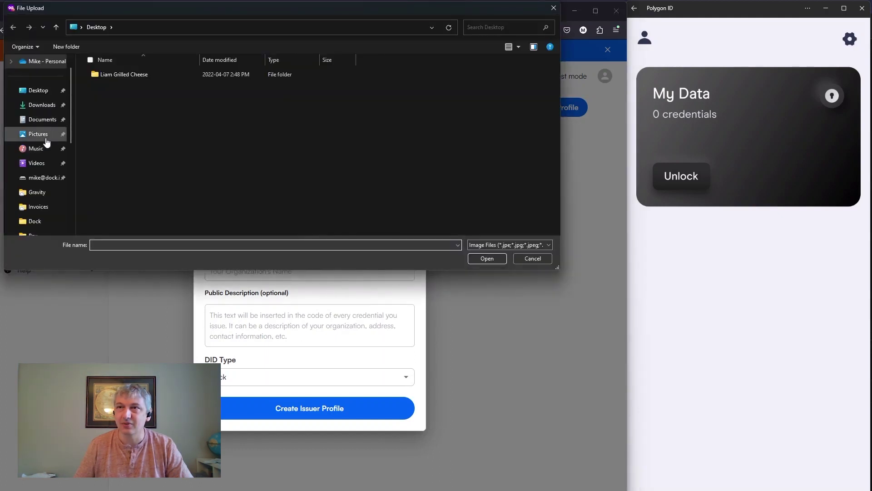
left_click(40, 134)
double_click(157, 87)
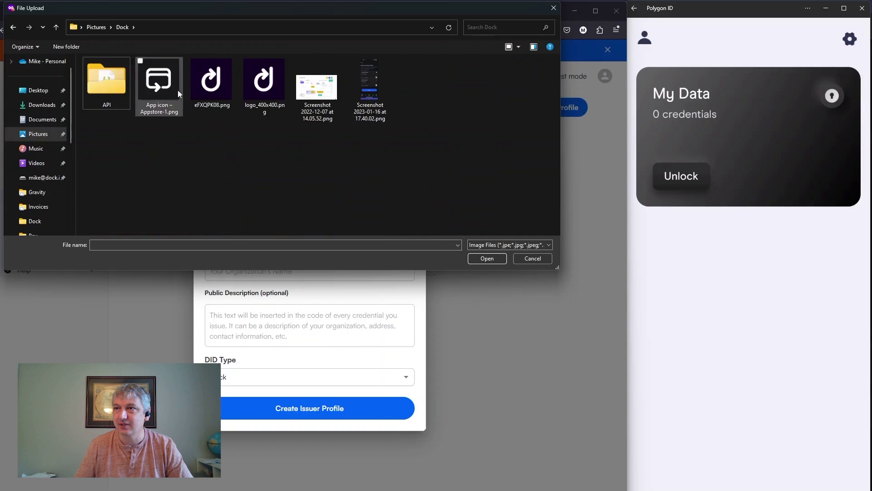
left_click(202, 88)
left_click(486, 258)
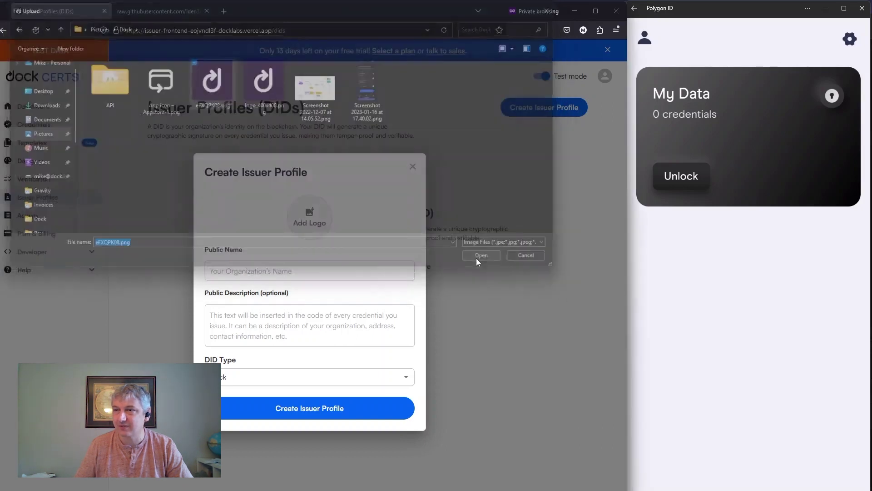
Name the profile 'Dock Polygon ID Issuer' and set its DID type to polygonid.
left_click(307, 271)
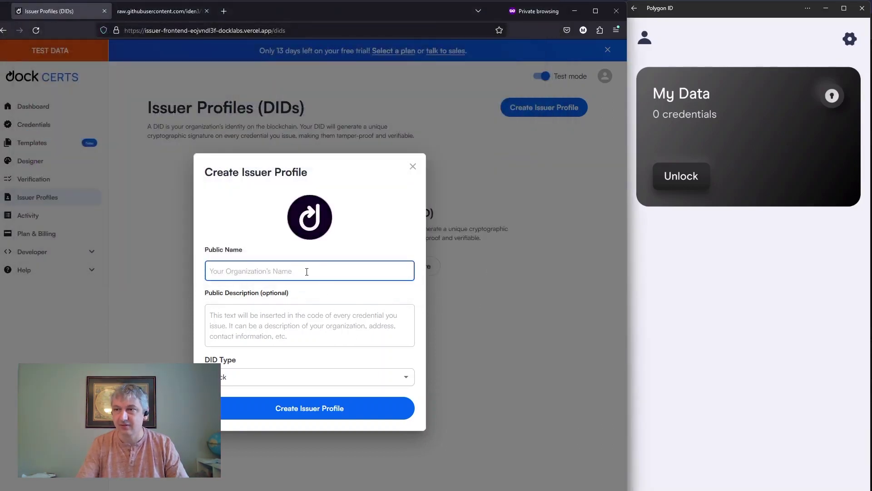
type("Dock")
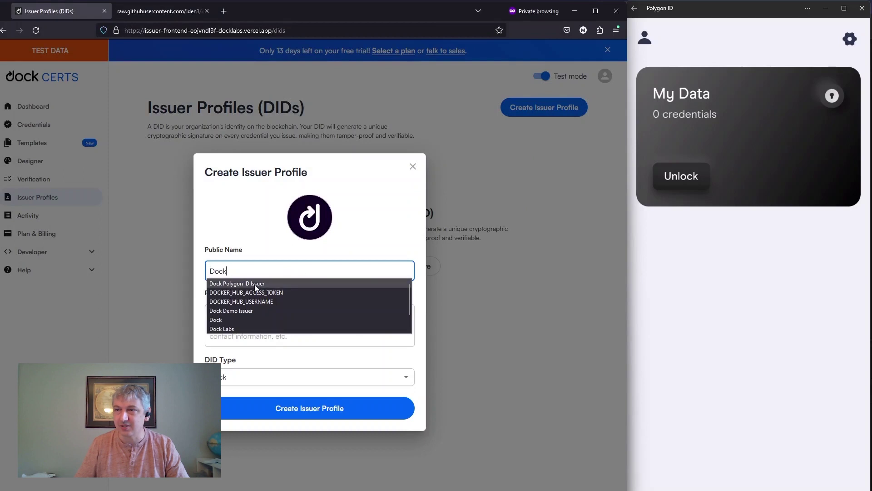
left_click(272, 284)
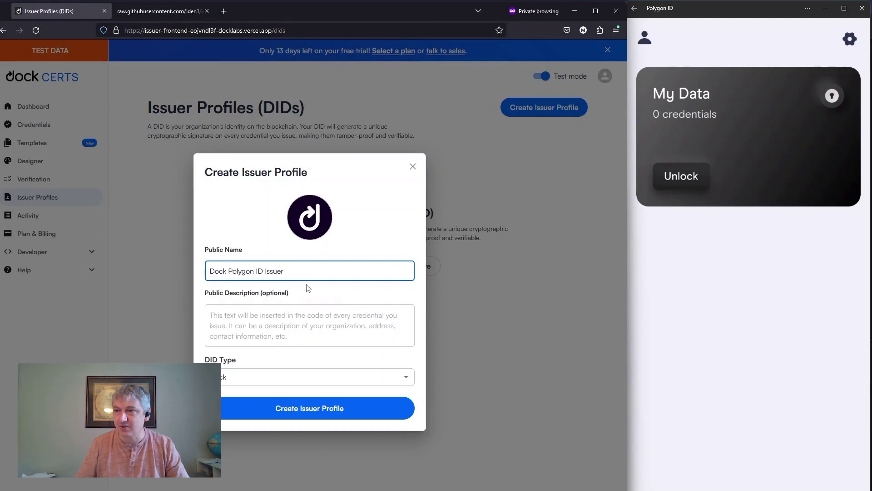
left_click(367, 381)
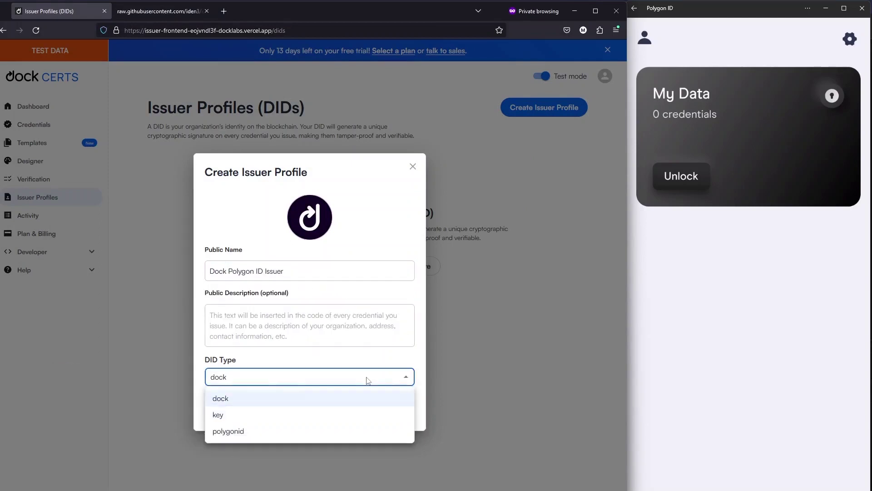
left_click(235, 432)
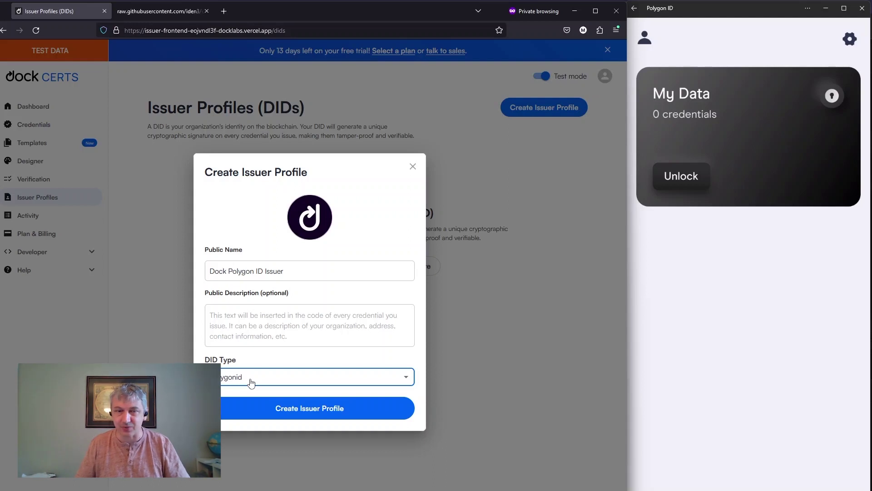
Create the Dock Polygon ID Issuer profile, then start a new credential template under Templates.
left_click(306, 408)
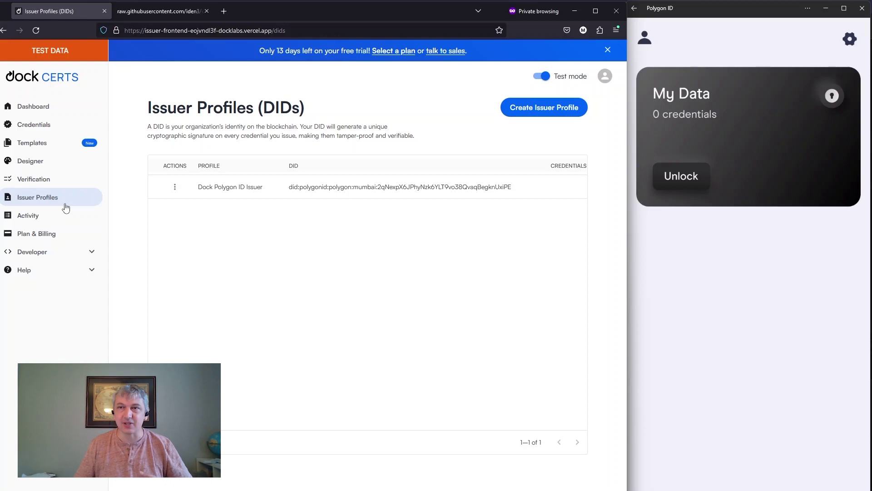
left_click(46, 144)
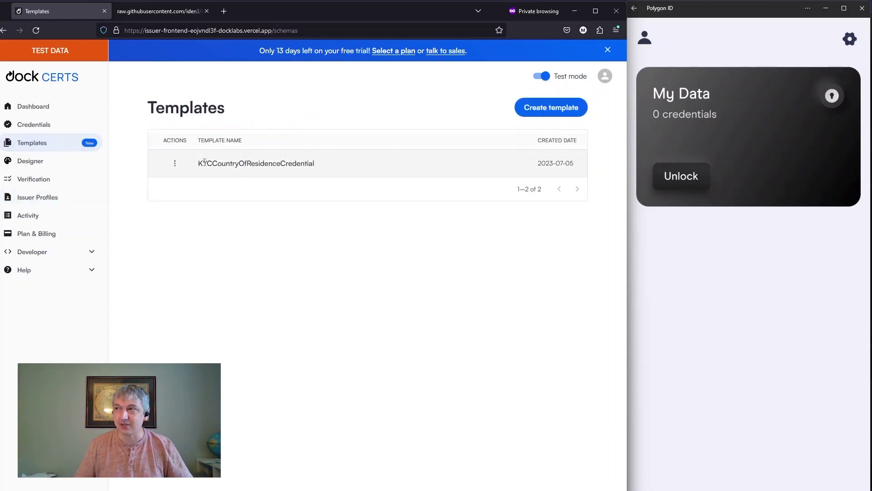
left_click(526, 109)
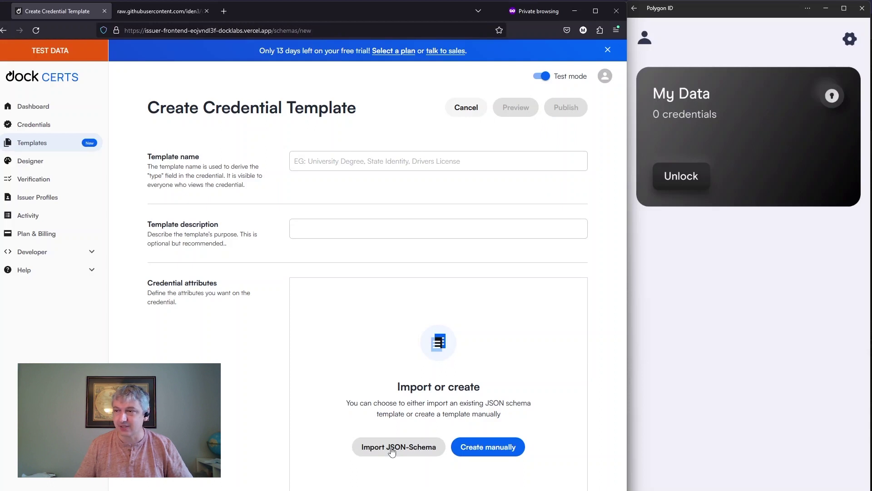
Import the KYCAgeCredential JSON schema from its GitHub URL and publish the template.
left_click(392, 449)
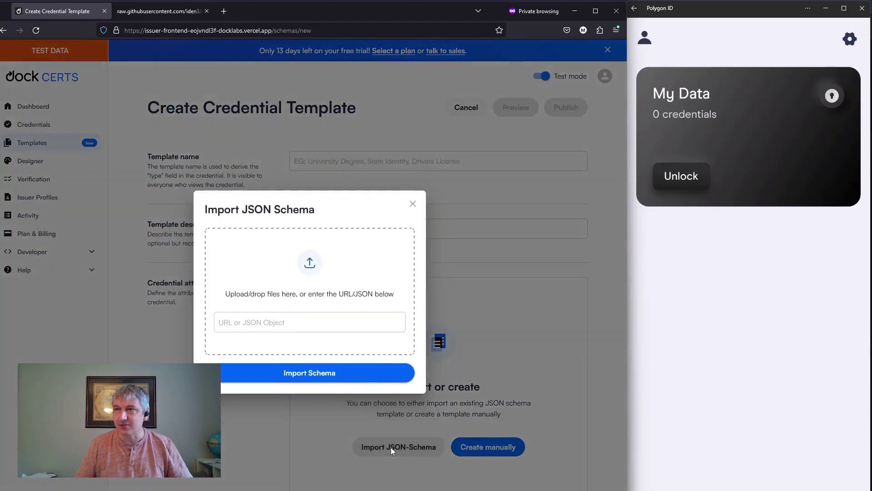
left_click(171, 11)
left_click(319, 30)
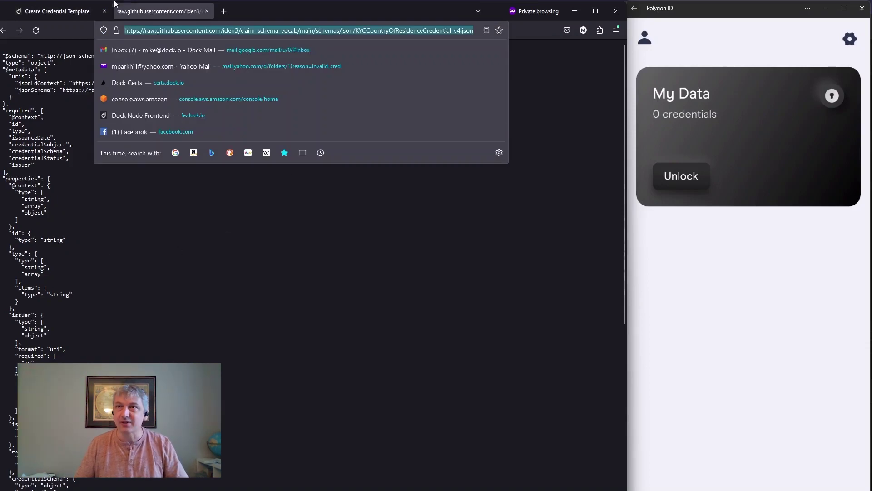
left_click(68, 11)
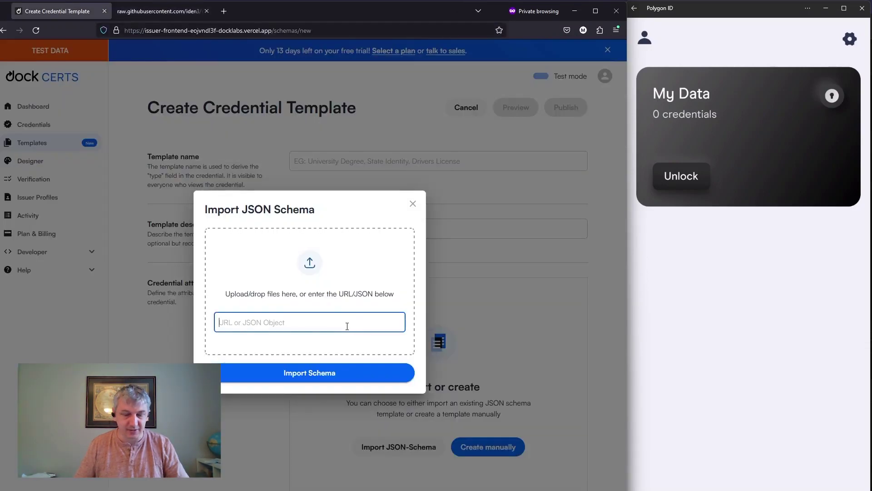
key("ctrl+v")
left_click(279, 376)
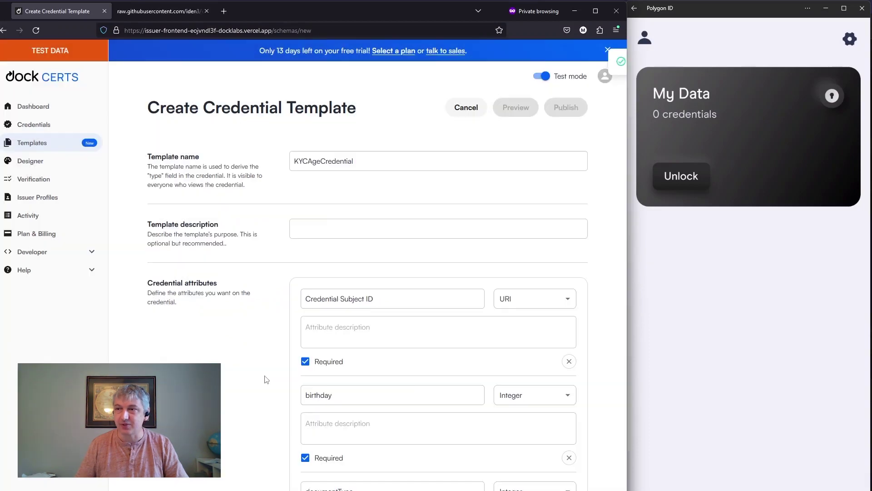
scroll(261, 279, "down", 3)
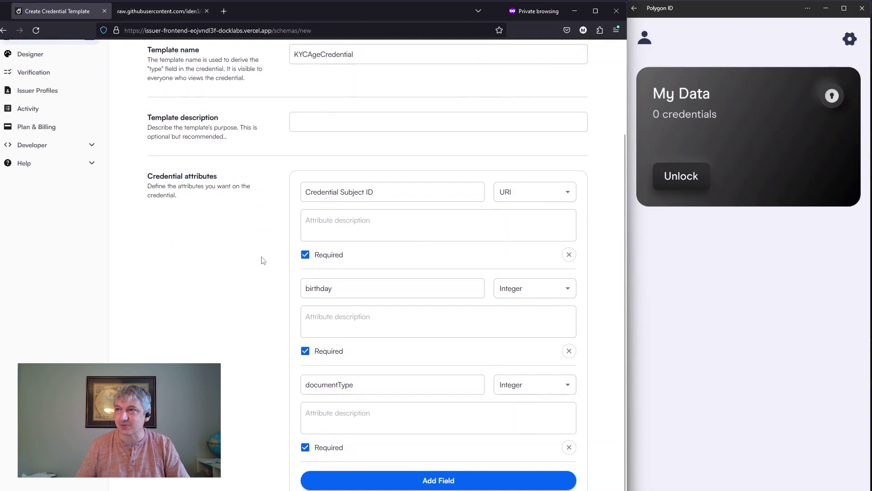
scroll(261, 259, "up", 3)
scroll(261, 205, "down", 3)
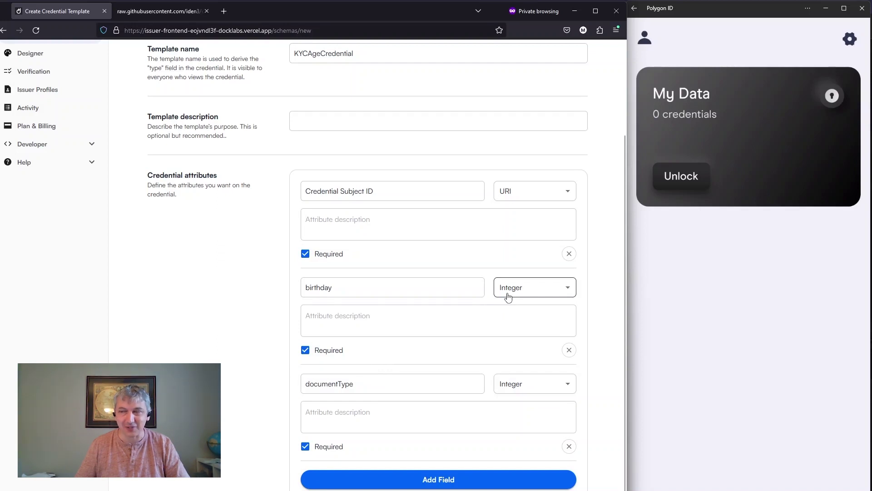
scroll(485, 188, "up", 1)
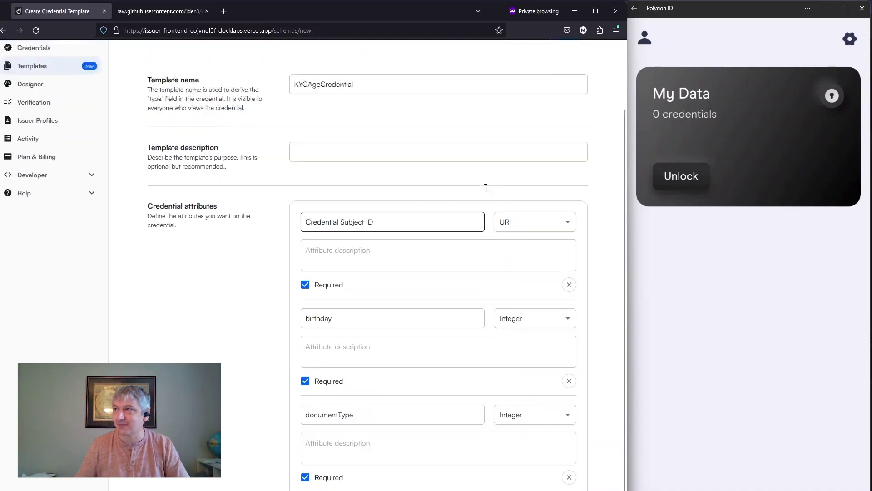
scroll(485, 187, "up", 3)
left_click(562, 111)
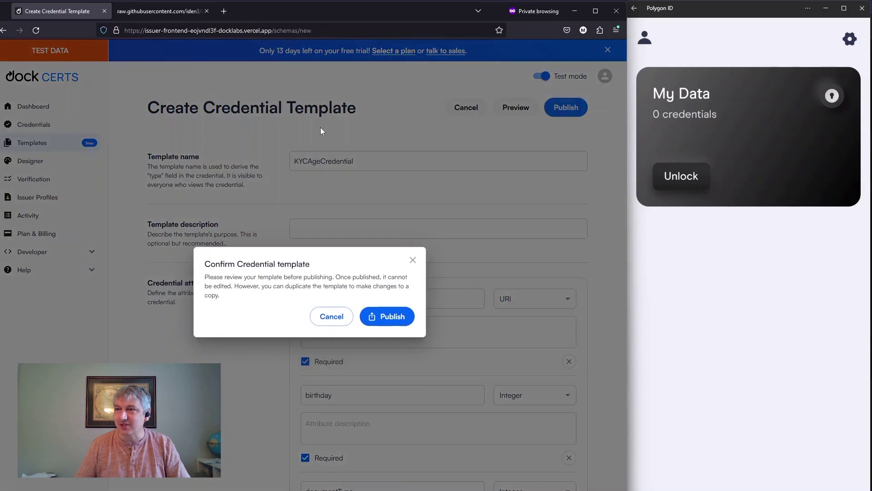
left_click(379, 315)
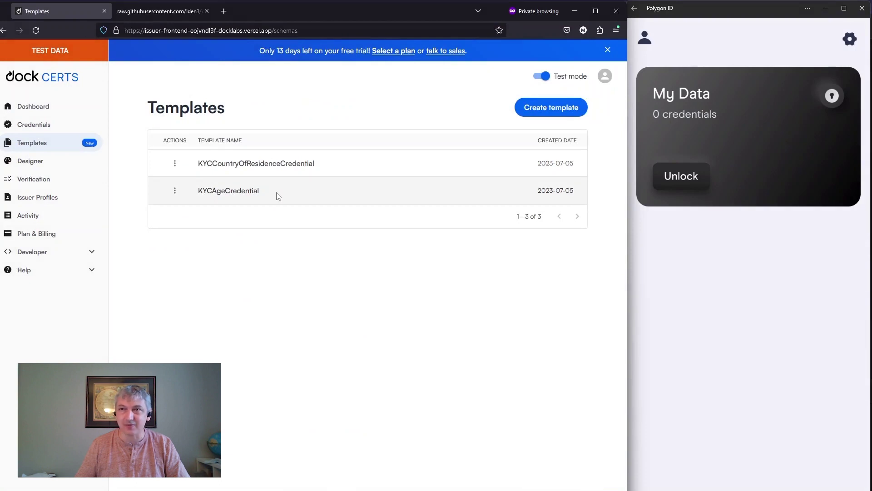
Start issuing a KYCAgeCredential without a design, adding the recipient manually.
left_click(45, 126)
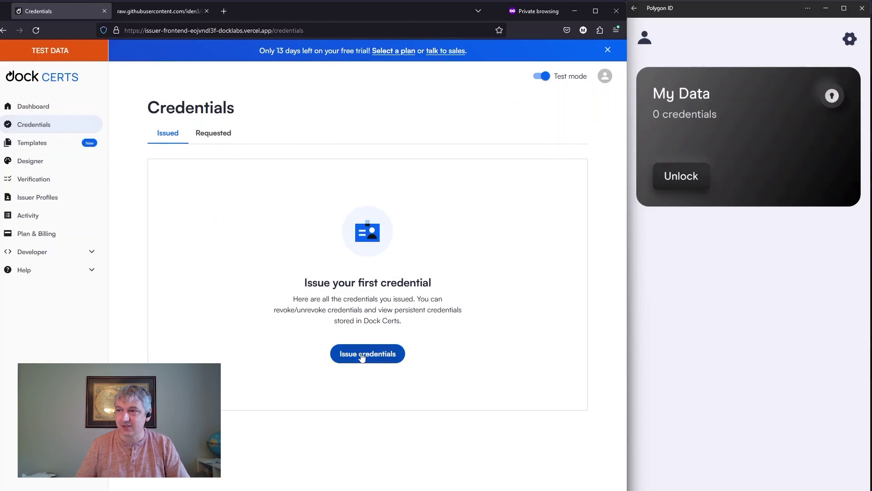
left_click(381, 356)
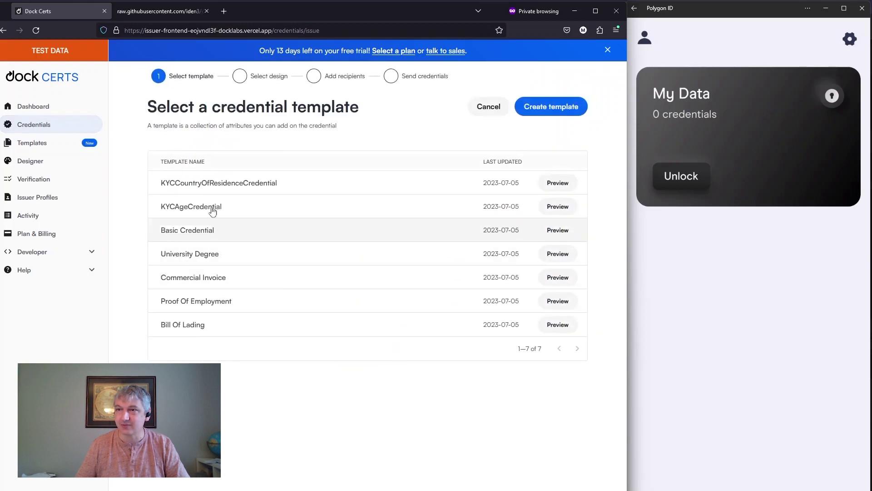
left_click(186, 207)
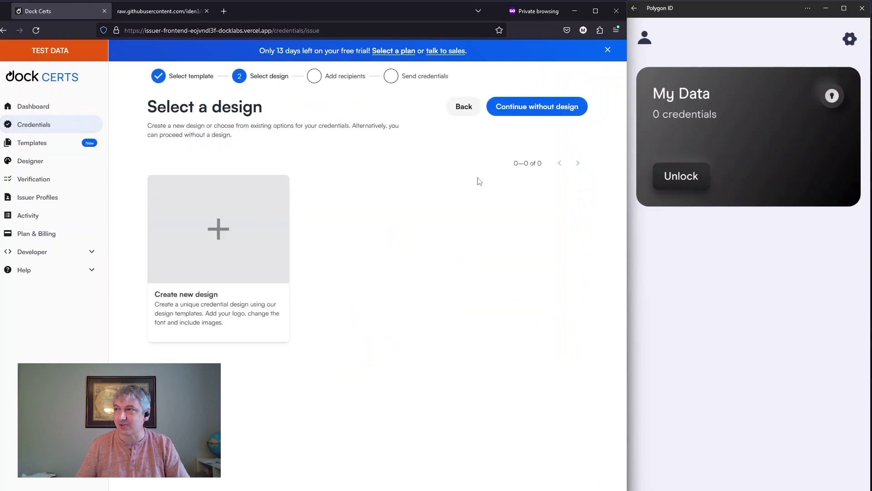
left_click(527, 110)
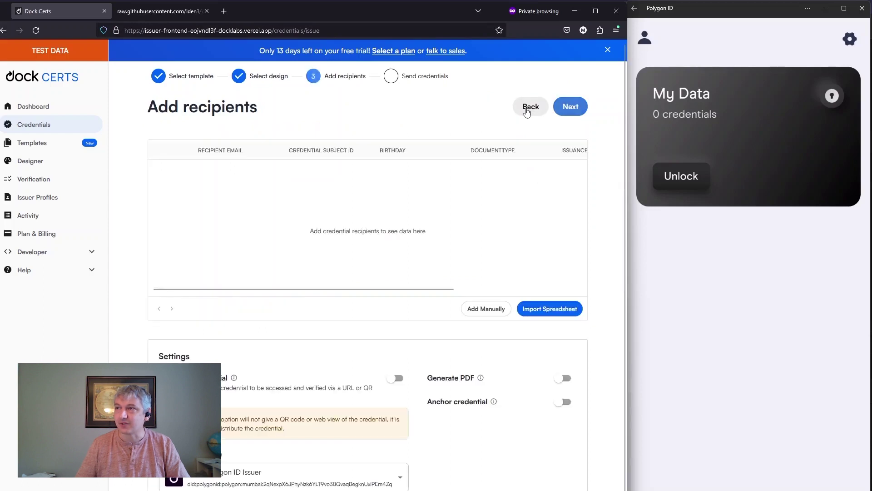
left_click(477, 307)
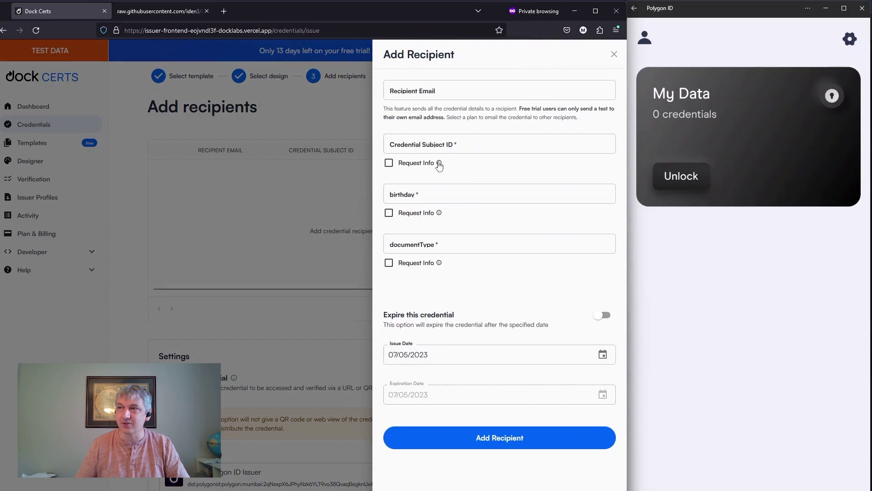
mouse_move(439, 163)
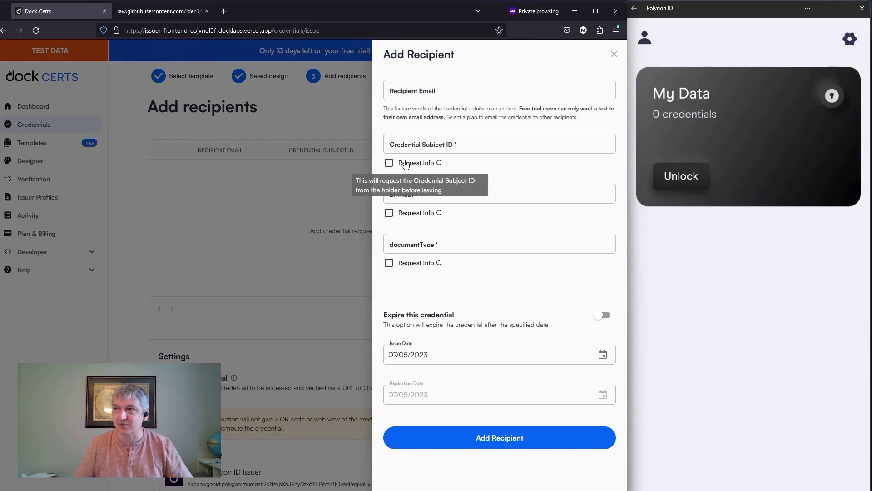
left_click(389, 165)
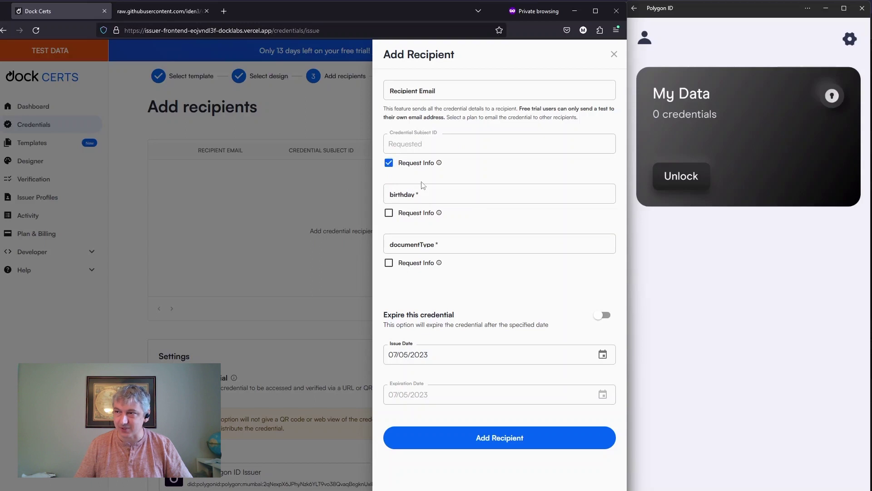
left_click(423, 195)
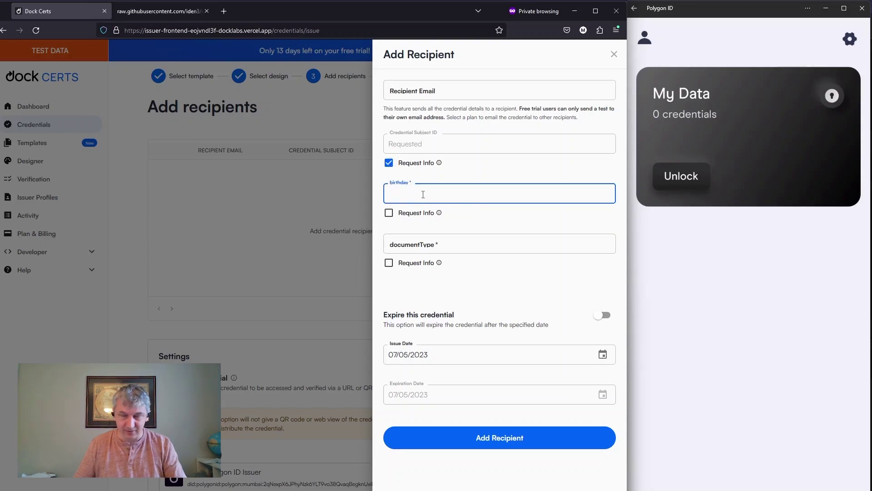
type("6")
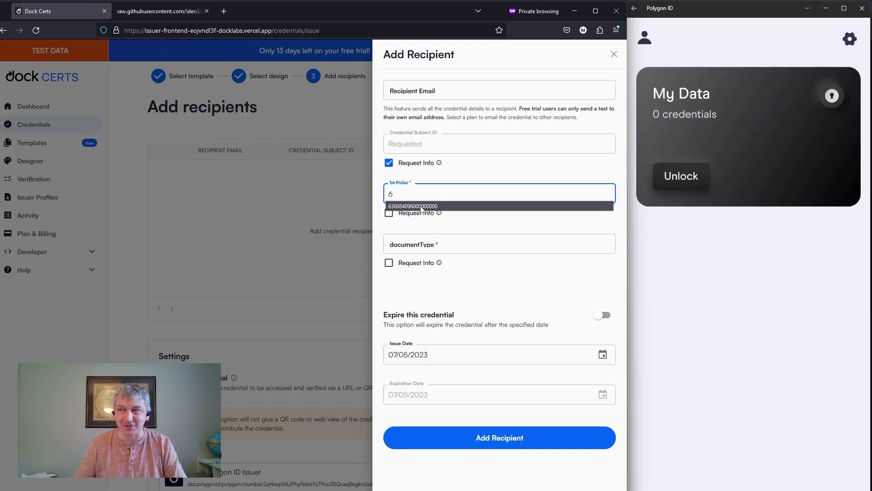
left_click(422, 207)
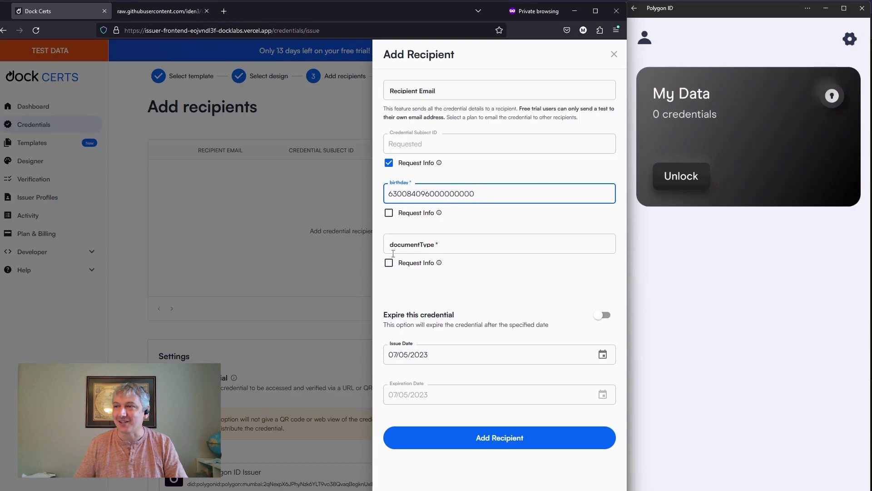
left_click(406, 245)
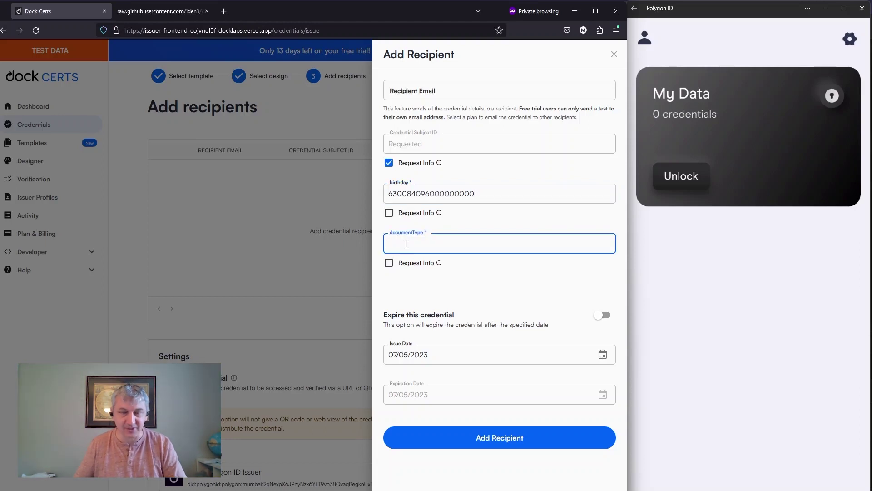
type("4343")
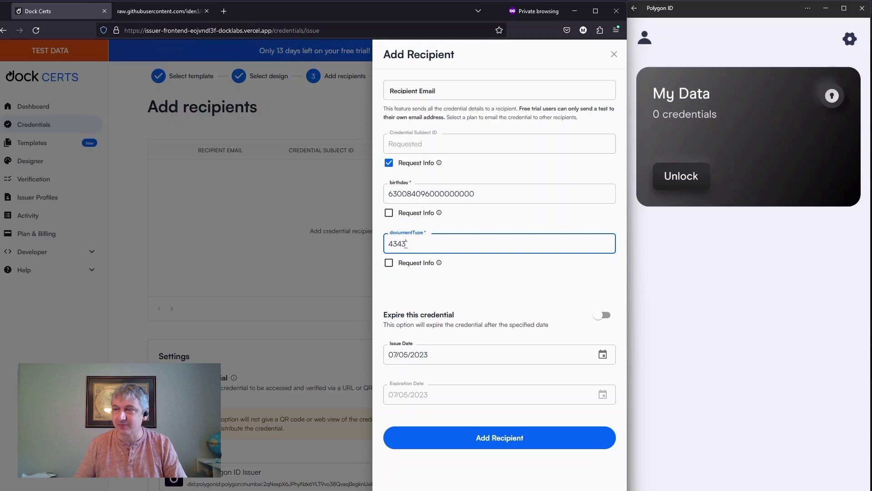
left_click(501, 440)
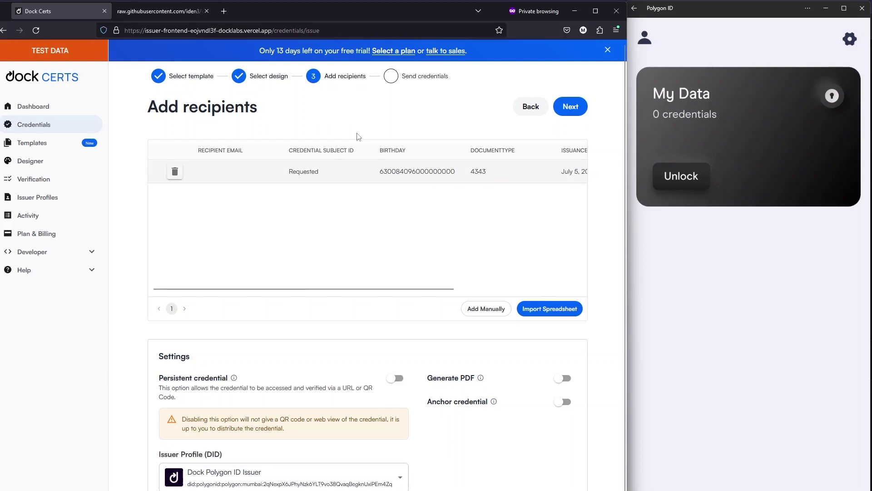
Issue the credential request without recipient emails and close the issued notice.
left_click(578, 107)
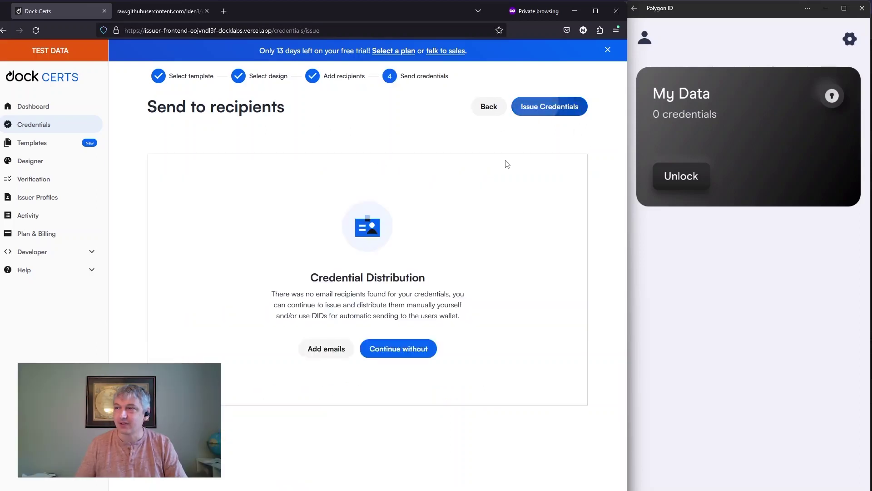
left_click(403, 350)
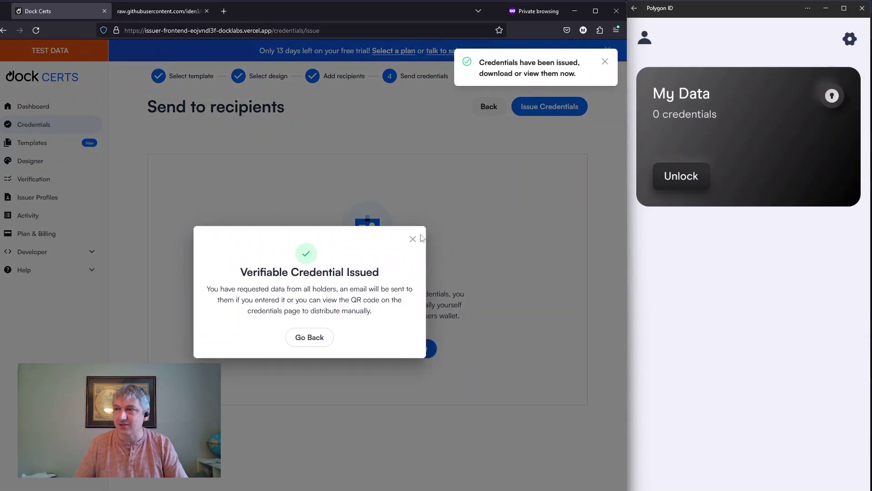
left_click(413, 239)
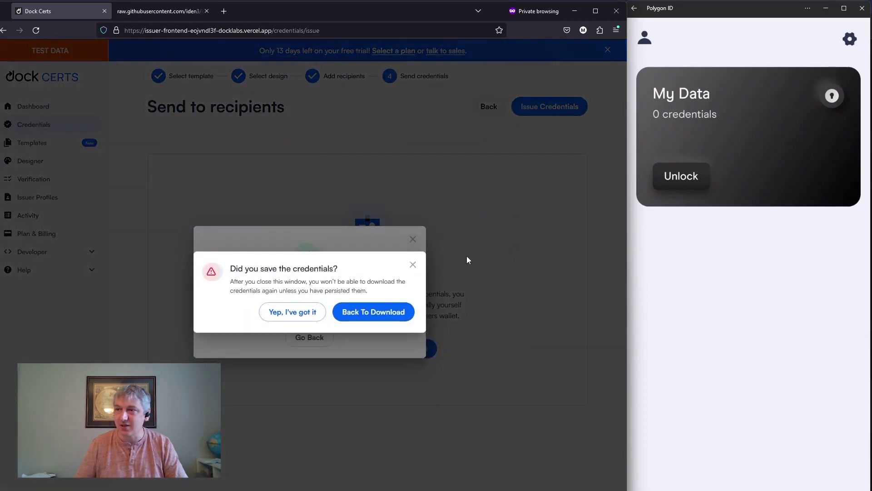
left_click(291, 312)
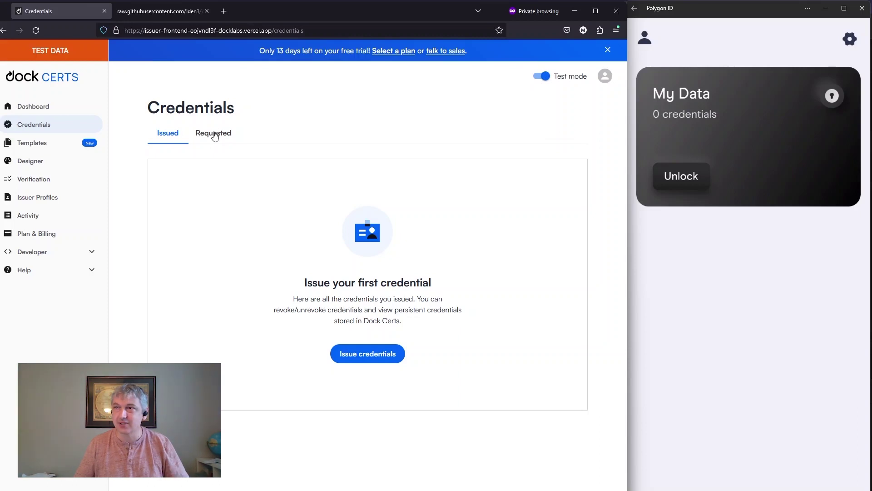
Copy the requested PolygonID credential's claim link and open a new private tab.
left_click(214, 136)
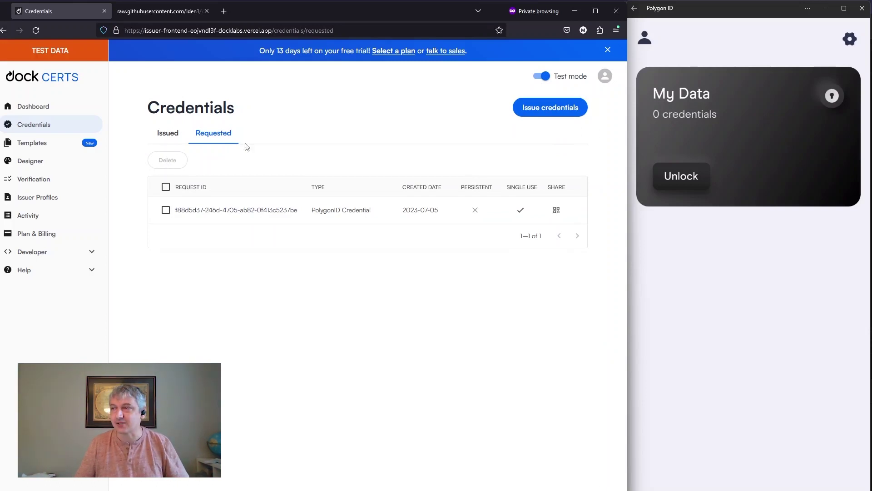
left_click(556, 211)
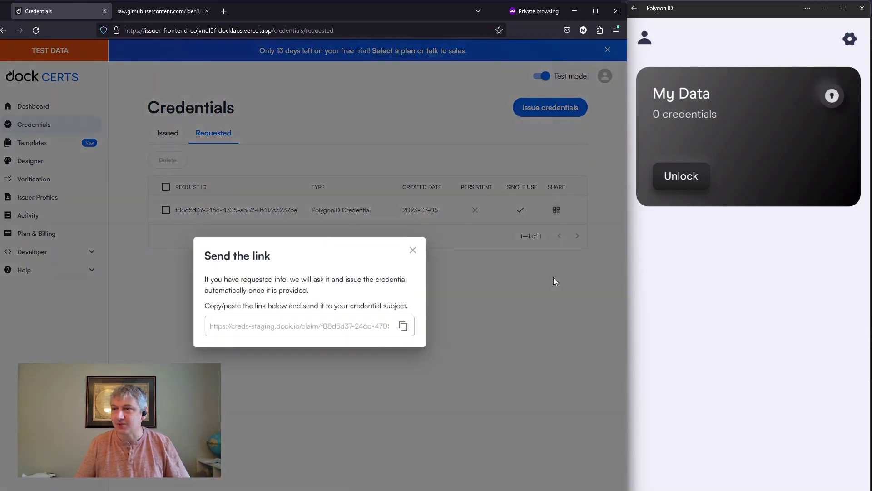
left_click(403, 326)
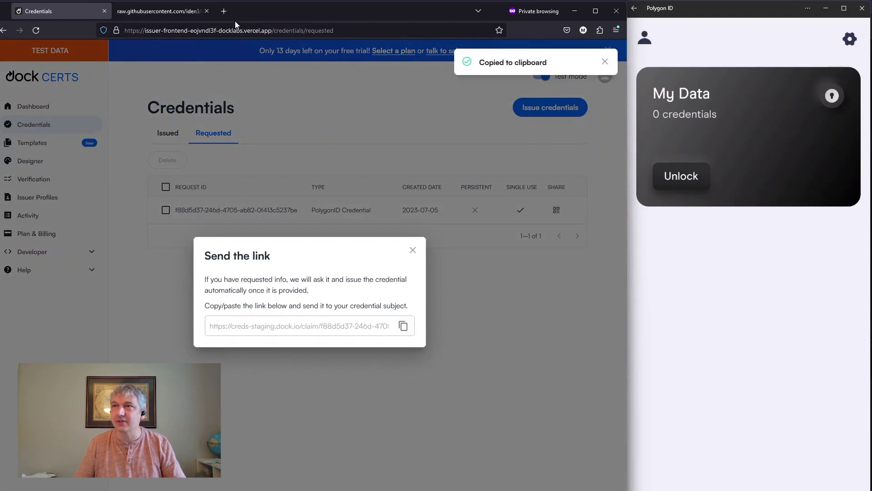
left_click(224, 11)
Load the claim link and approve the wallet connection to api-staging.dock.io with the PIN.
key("ctrl+v")
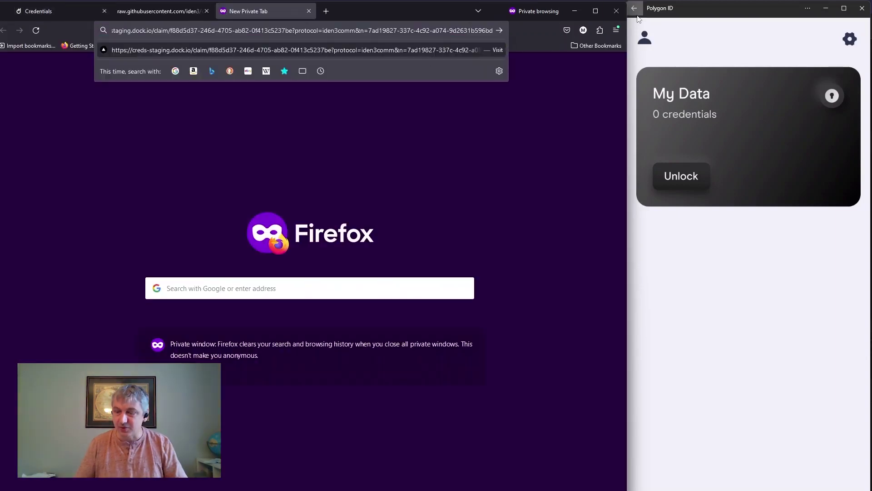
key("Return")
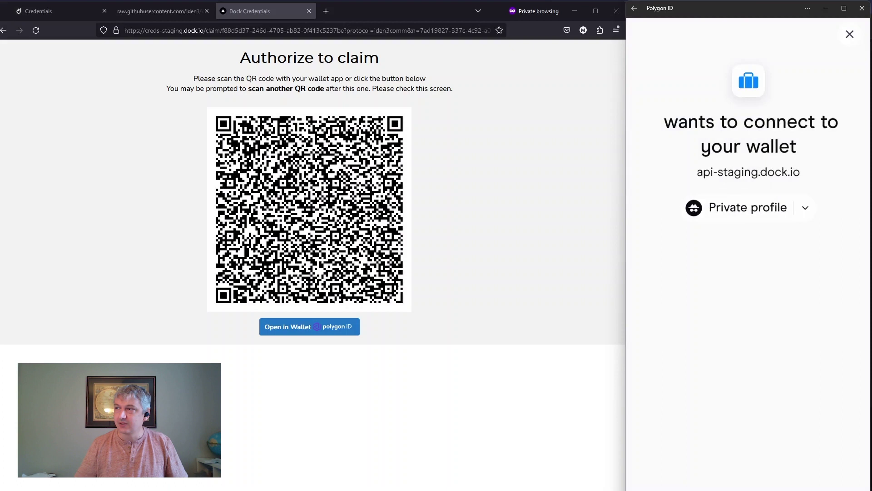
left_click(744, 470)
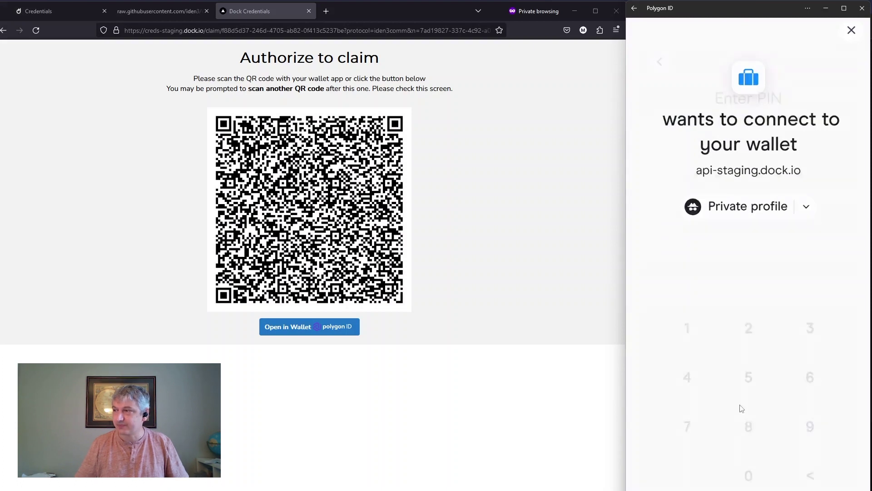
left_click(683, 333)
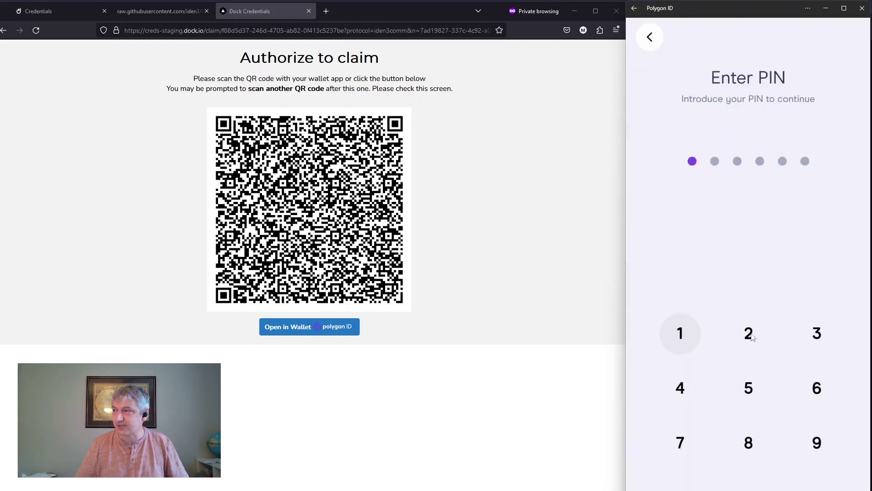
left_click(756, 335)
left_click(813, 336)
left_click(679, 398)
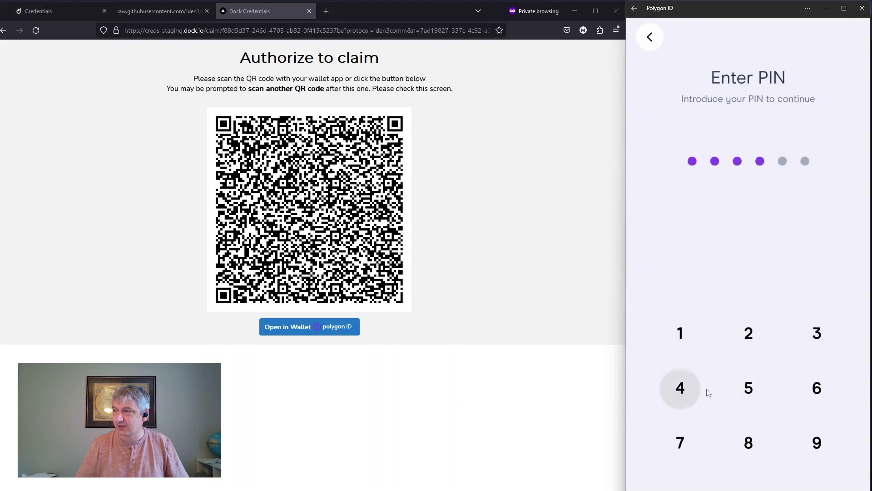
left_click(755, 392)
left_click(817, 392)
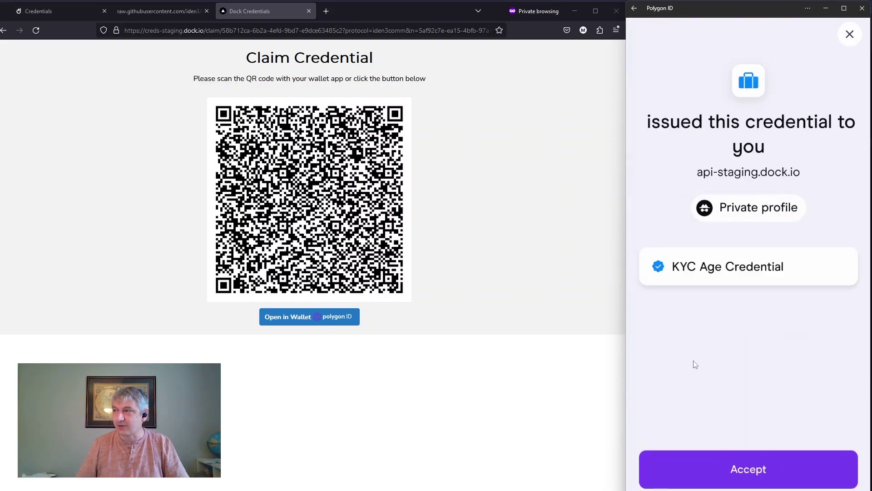
Accept the KYC Age Credential offer, confirm with the PIN, and view it under My Data.
left_click(740, 478)
left_click(681, 334)
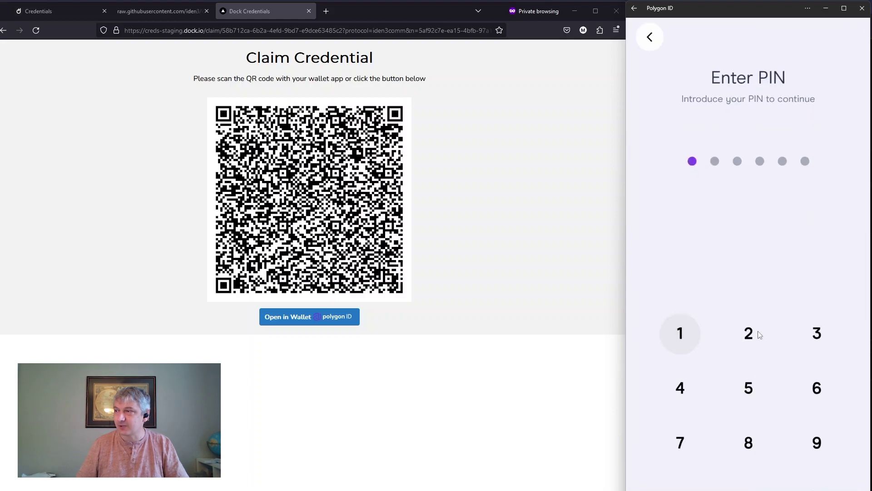
left_click(820, 334)
left_click(682, 389)
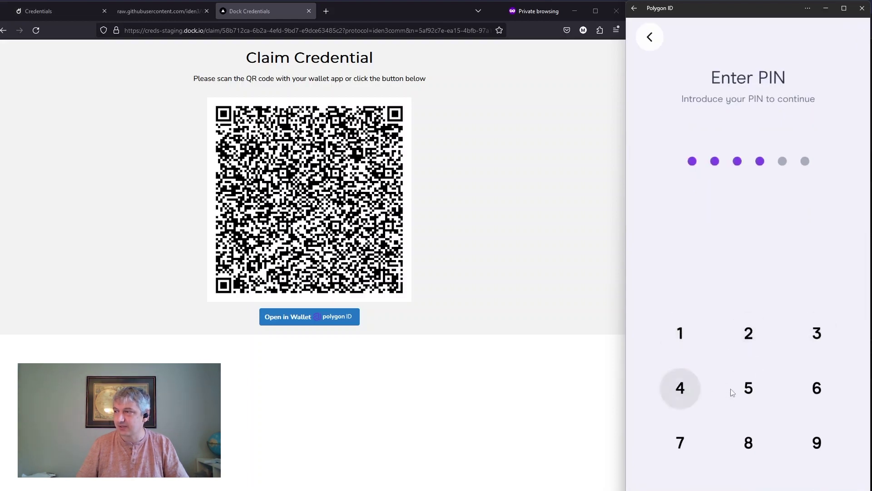
left_click(749, 389)
left_click(817, 389)
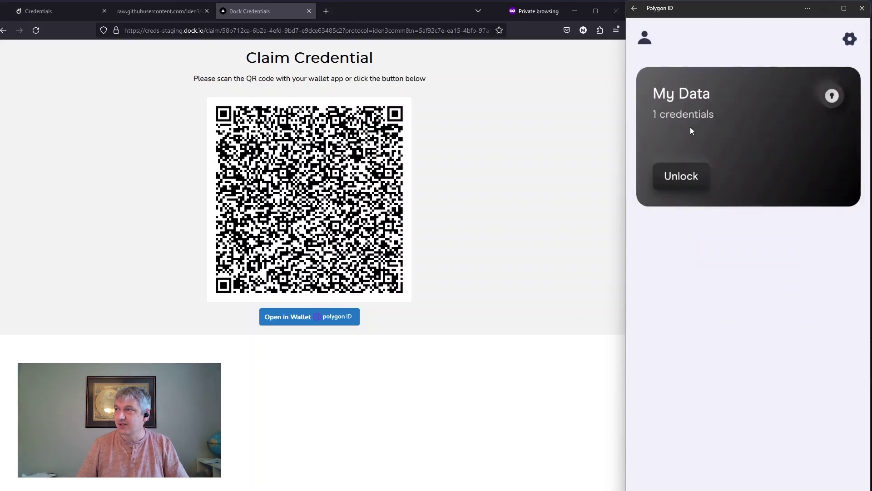
left_click(691, 127)
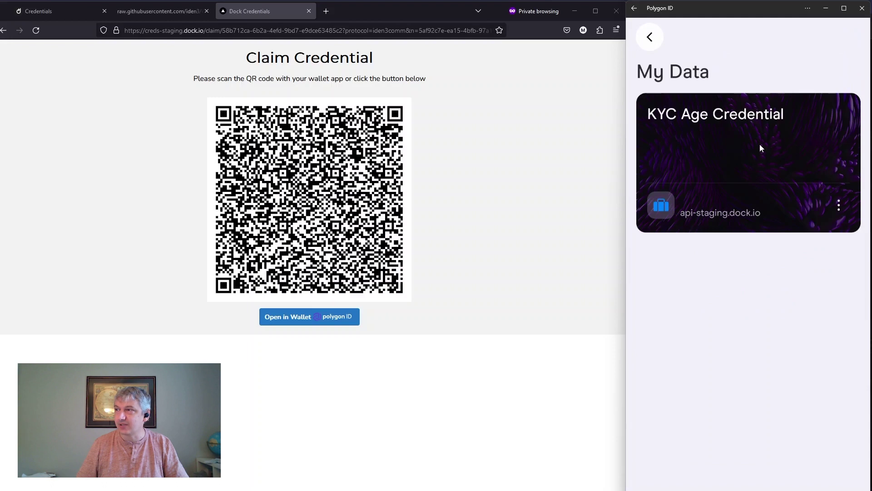